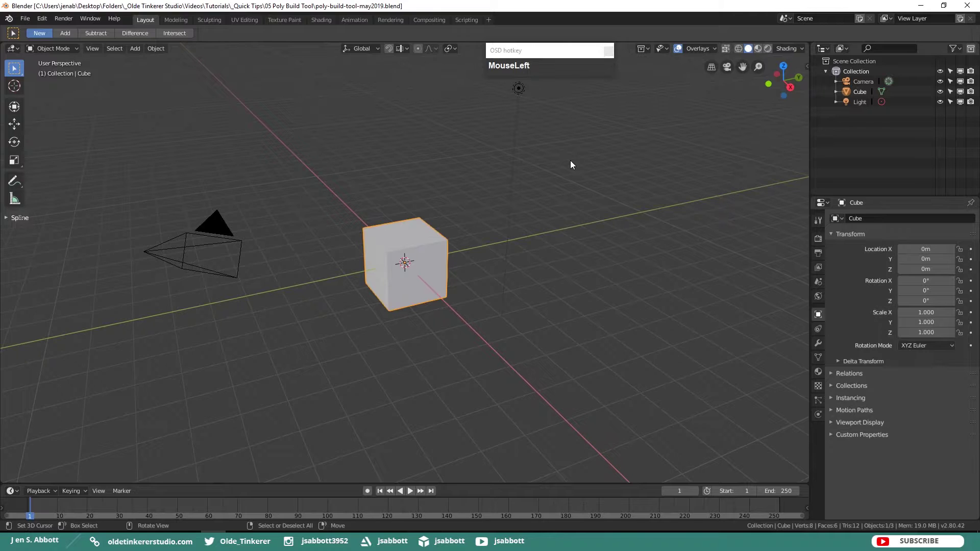
In Edit Mode from the front view, delete the cube's faces to leave an empty mesh.
{"action": "key", "text": "Tab"}
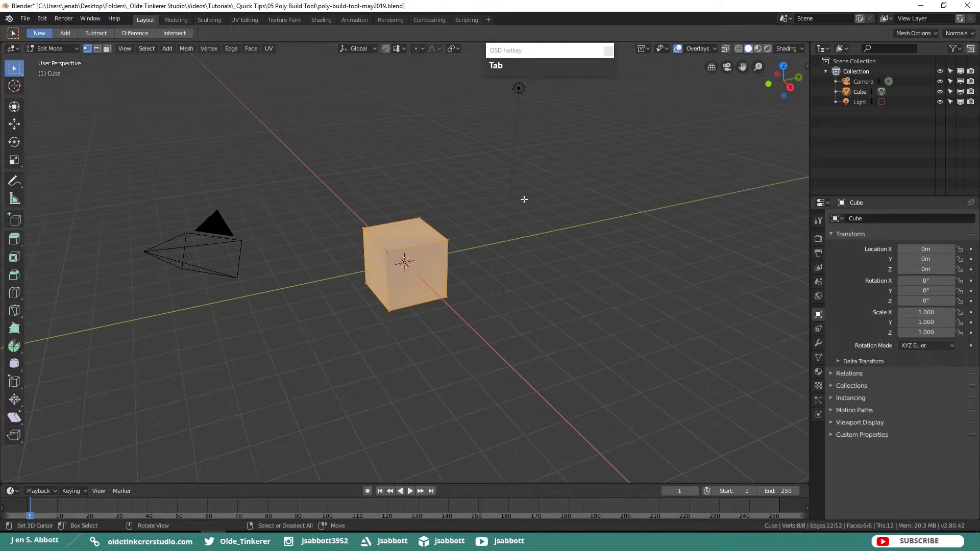
{"action": "key", "text": "KP_1"}
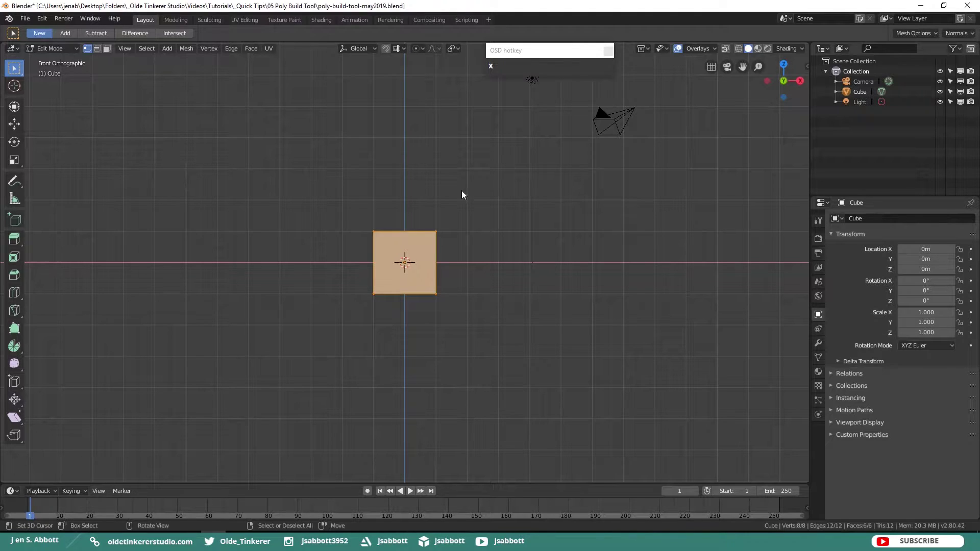
{"action": "key", "text": "x"}
{"action": "left_click", "coordinate": [458, 213]}
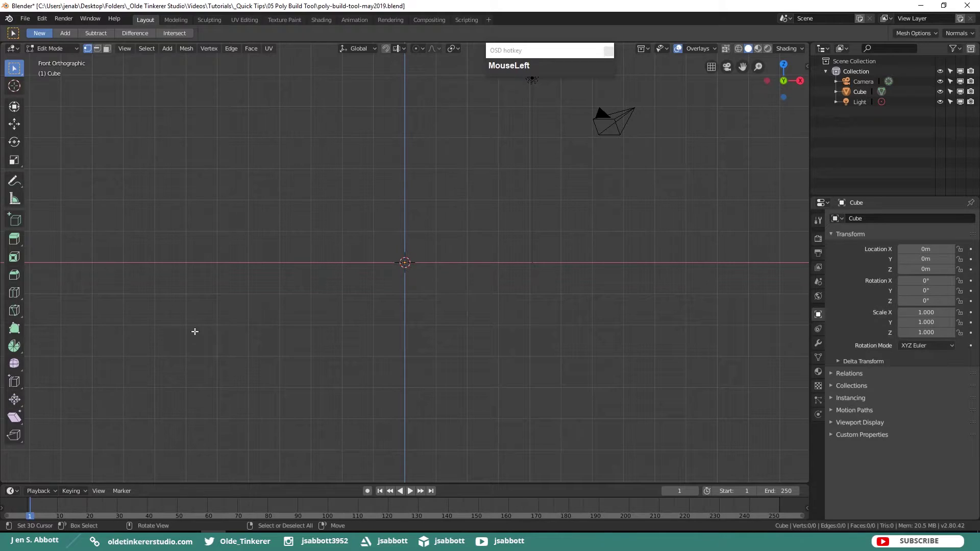
Place four Poly Build vertices in a square around the origin and box-select them.
{"action": "left_click", "coordinate": [15, 330]}
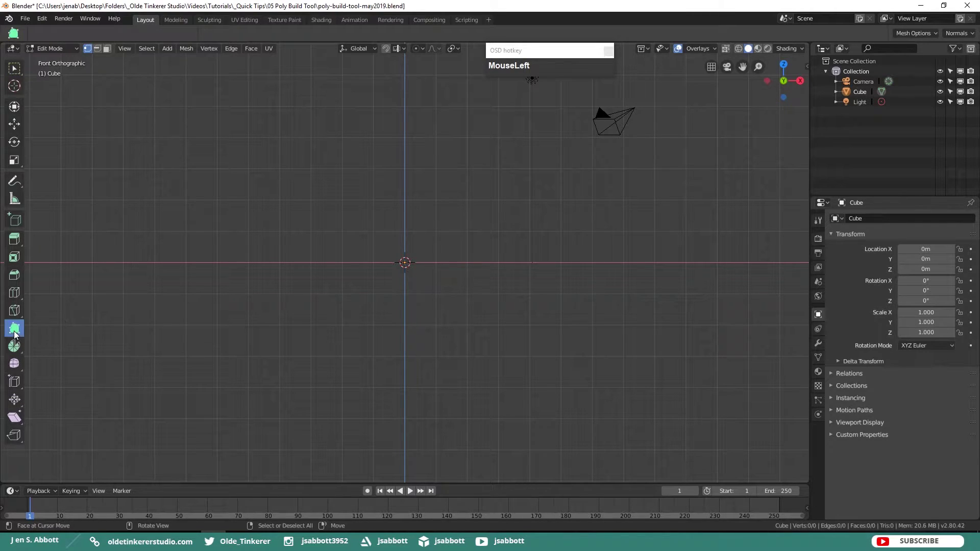
{"action": "left_click", "coordinate": [374, 294]}
{"action": "left_click", "coordinate": [437, 294]}
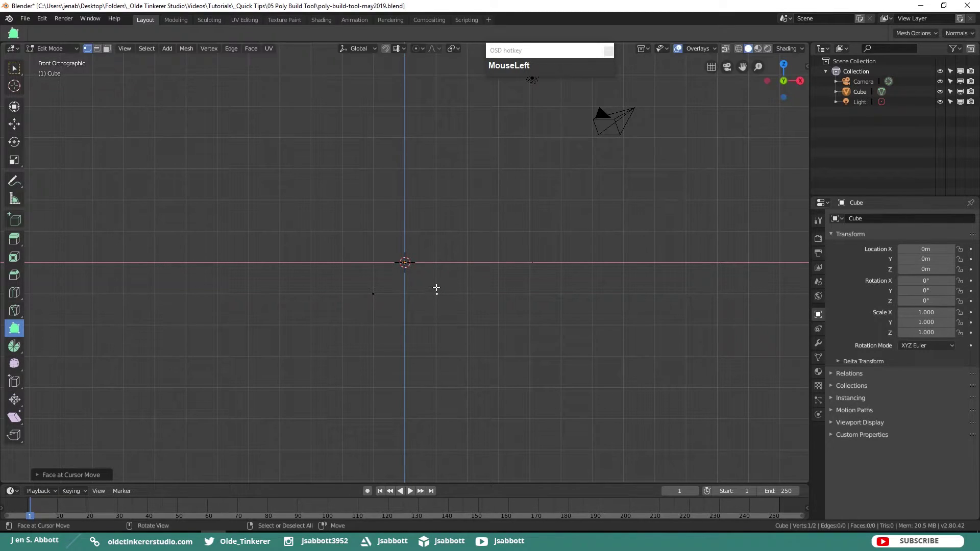
{"action": "left_click", "coordinate": [435, 232]}
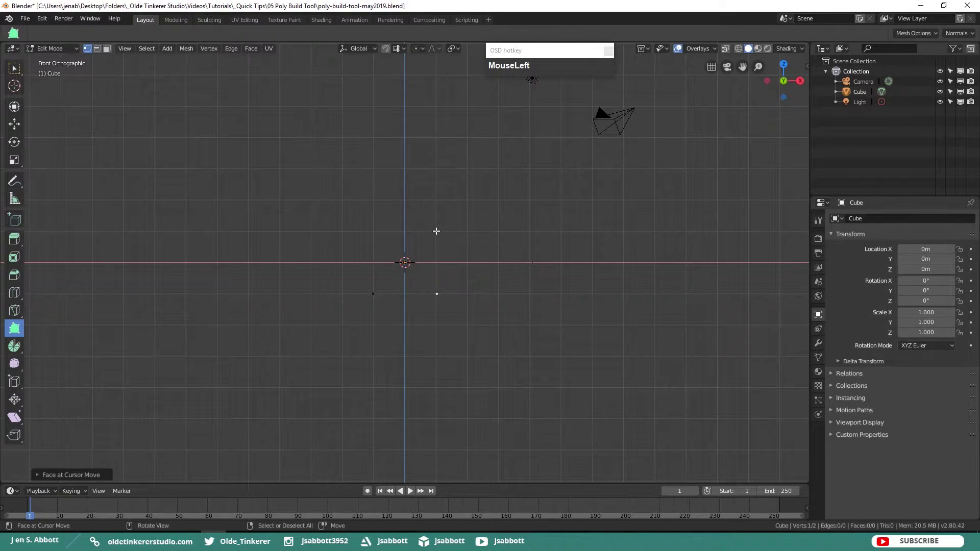
{"action": "left_click", "coordinate": [374, 231]}
{"action": "left_click_drag", "start_coordinate": [355, 218], "coordinate": [463, 309]}
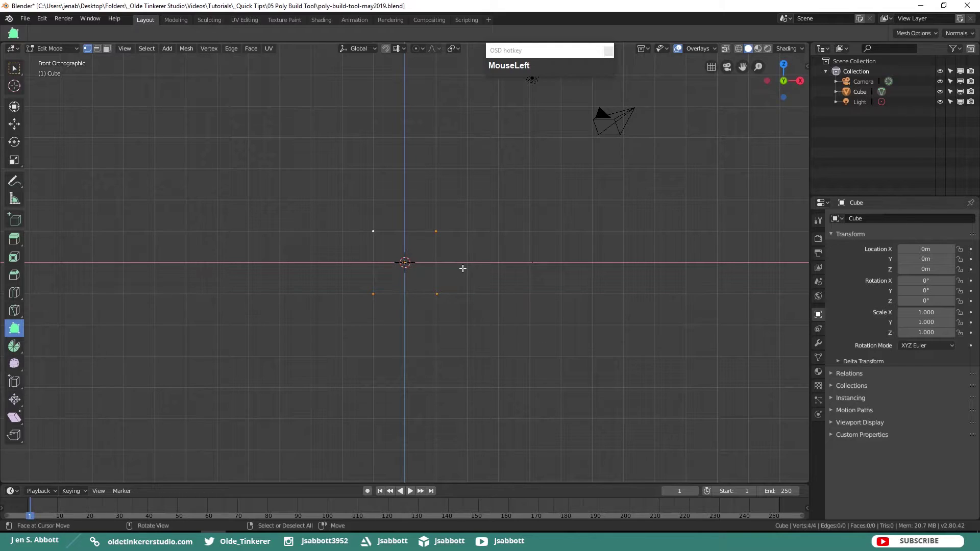
Fill a face from the four vertices, extrude a face upward and square its top edge.
{"action": "key", "text": "f"}
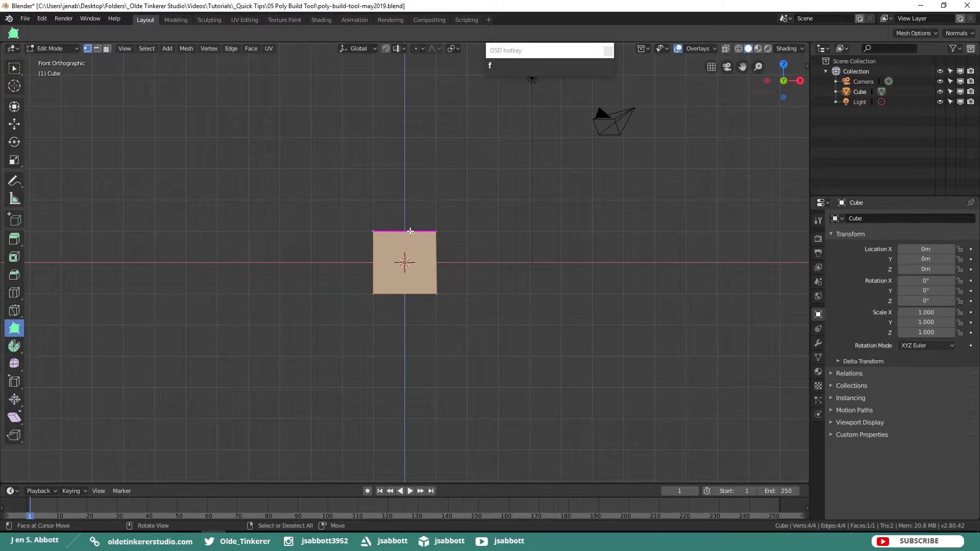
{"action": "left_click_drag", "start_coordinate": [408, 232], "coordinate": [436, 200]}
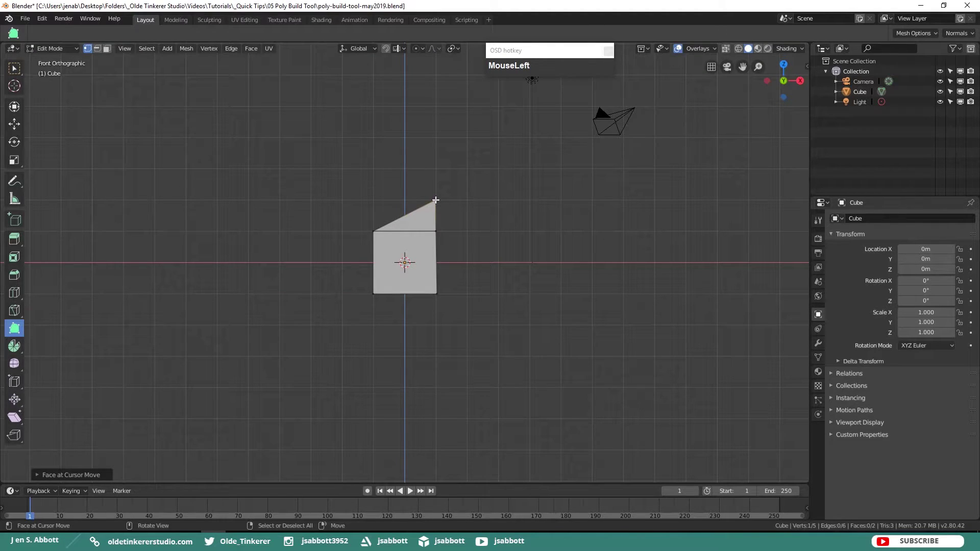
{"action": "key", "text": "ctrl"}
{"action": "left_click_drag", "start_coordinate": [406, 216], "coordinate": [372, 201], "text": "ctrl"}
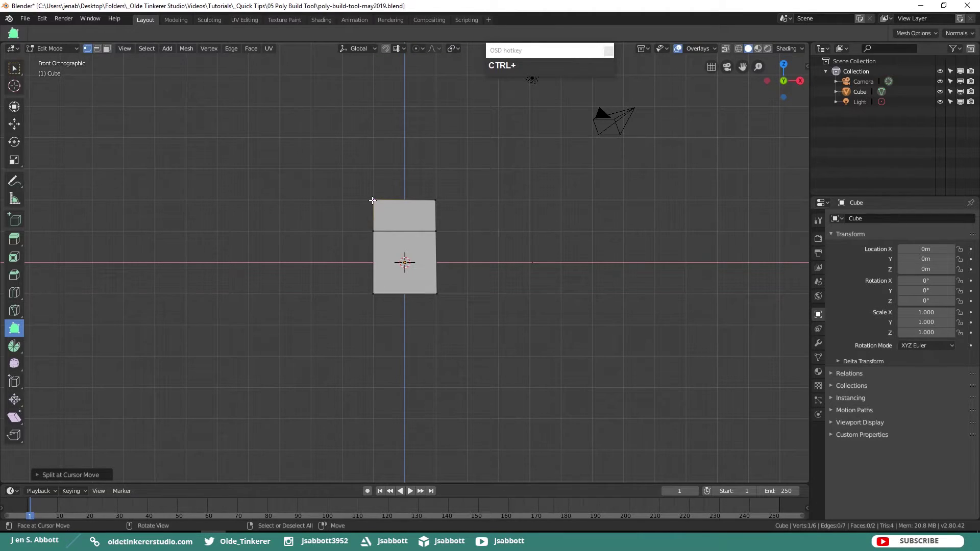
{"action": "left_click", "coordinate": [373, 200]}
Select both practice faces in face mode and delete them.
{"action": "key", "text": "3"}
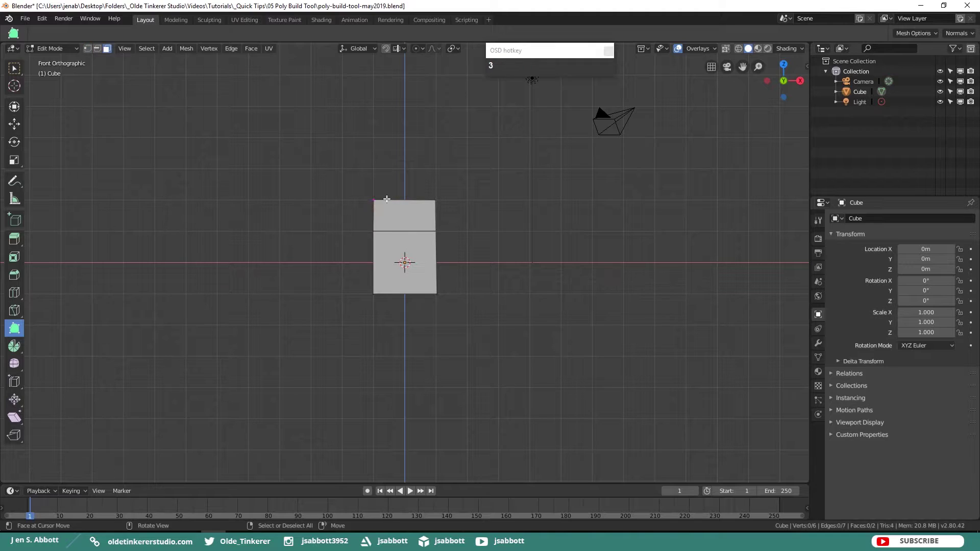
{"action": "right_click", "coordinate": [402, 207]}
{"action": "left_click", "coordinate": [411, 248], "text": "shift"}
{"action": "key", "text": "shift+x"}
{"action": "left_click", "coordinate": [411, 248]}
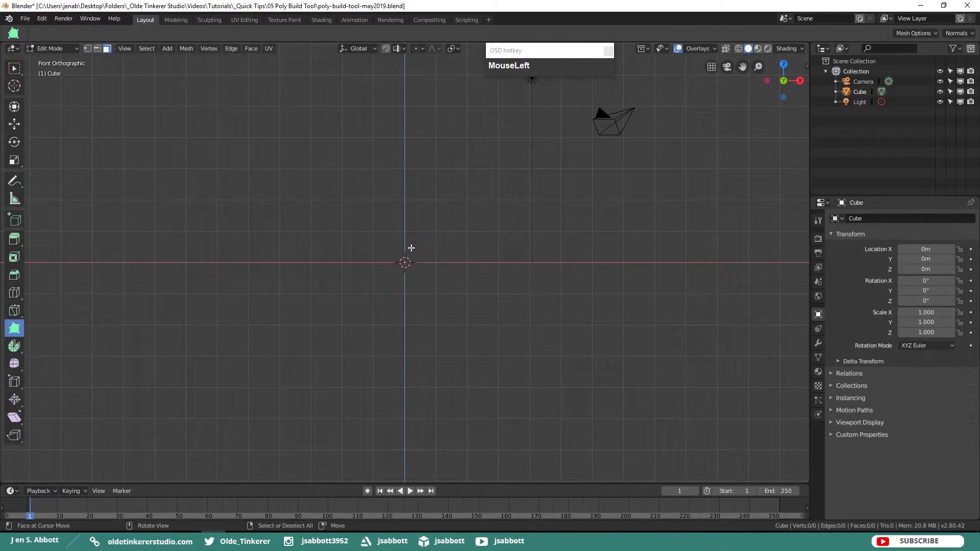
Return to Object Mode and add a Suzanne monkey head at the origin.
{"action": "key", "text": "Tab"}
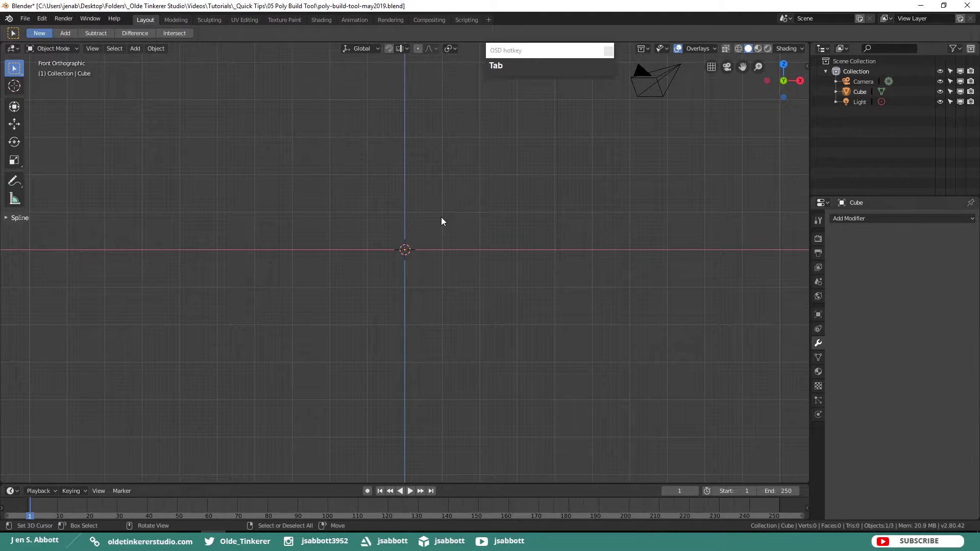
{"action": "key", "text": "shift+a"}
{"action": "mouse_move", "coordinate": [441, 218]}
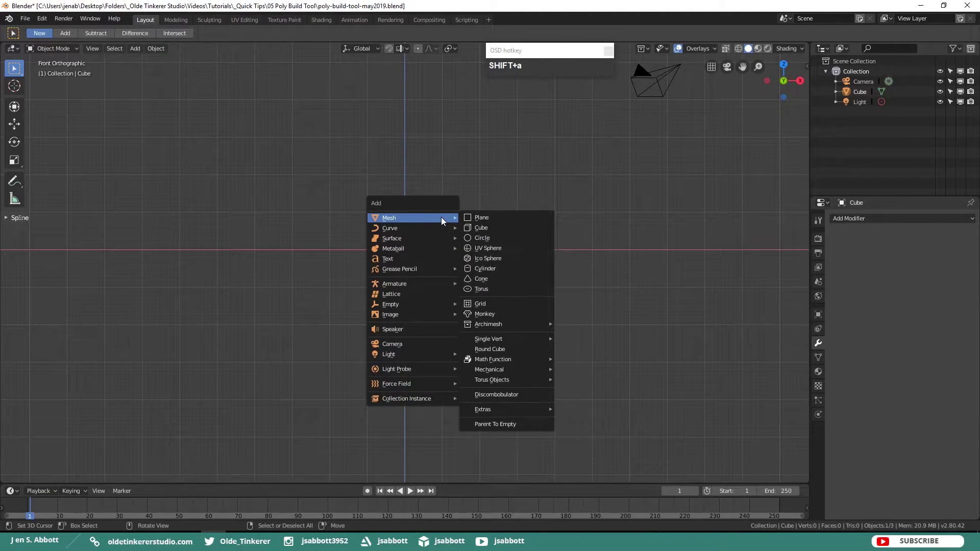
{"action": "left_click", "coordinate": [490, 315]}
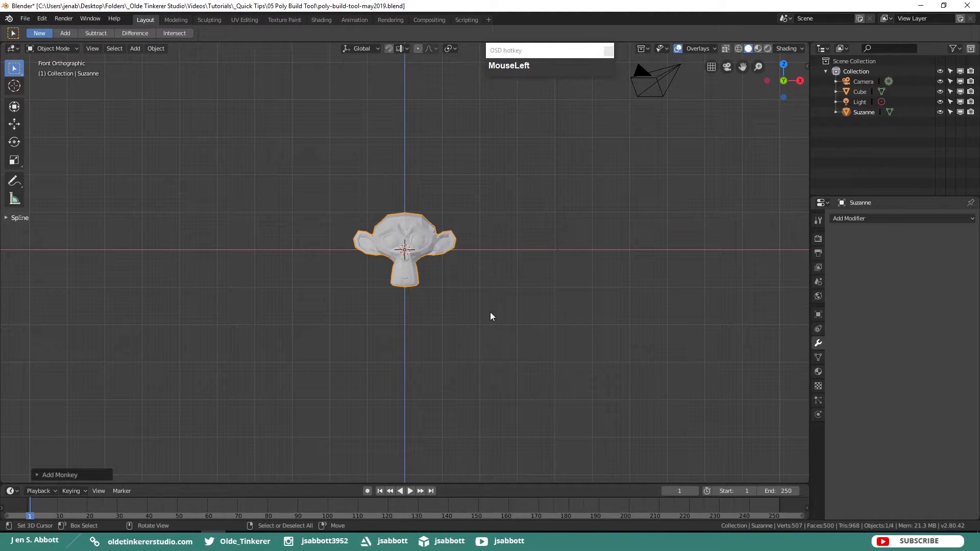
Add a level-2 Subdivision Surface to Suzanne with Ctrl+2 and shade her smooth.
{"action": "key", "text": "ctrl"}
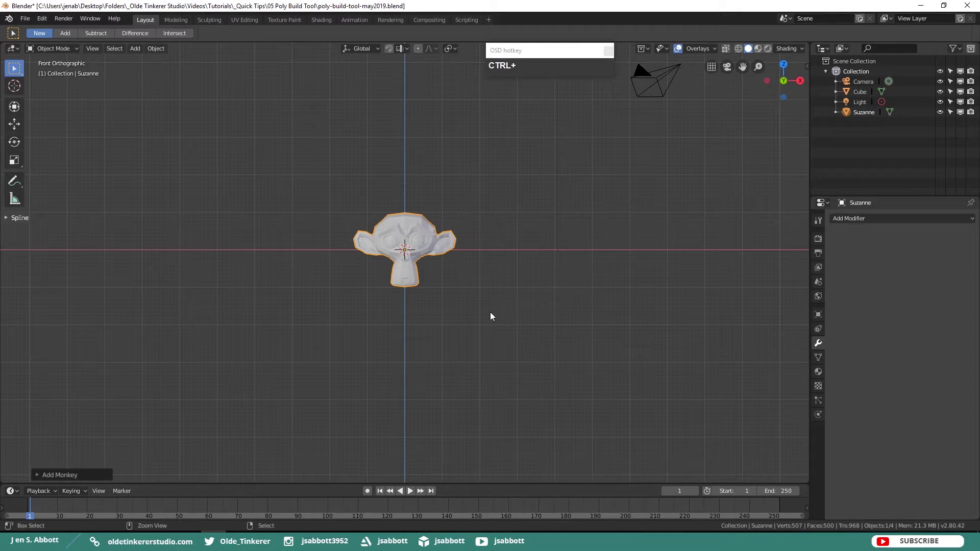
{"action": "key", "text": "ctrl+2"}
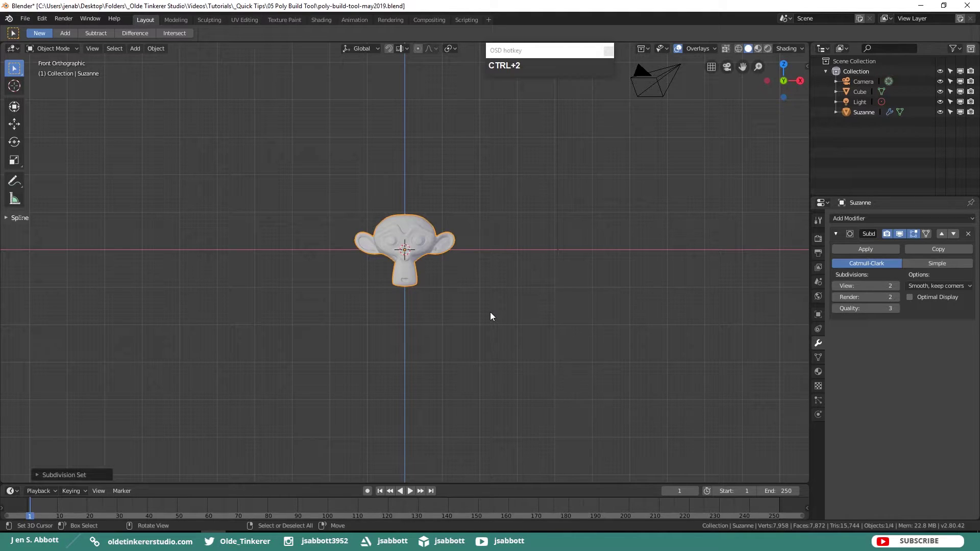
{"action": "key", "text": "w"}
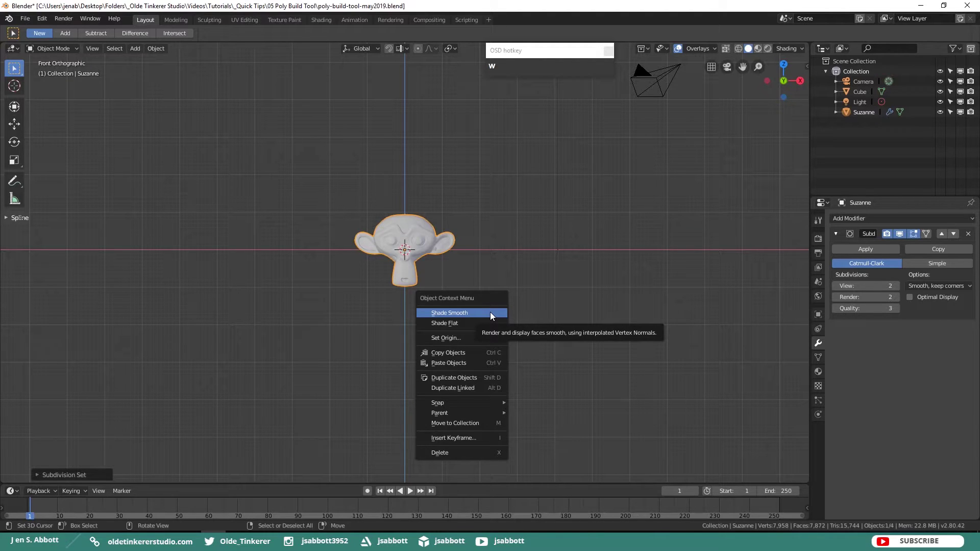
{"action": "left_click", "coordinate": [491, 314]}
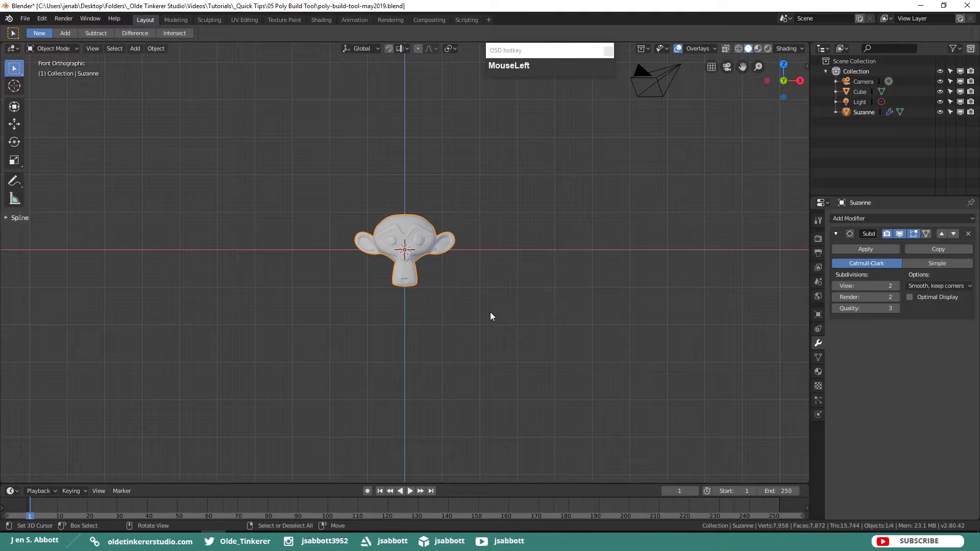
{"action": "scroll", "coordinate": [491, 313], "scroll_direction": "up", "scroll_amount": 4}
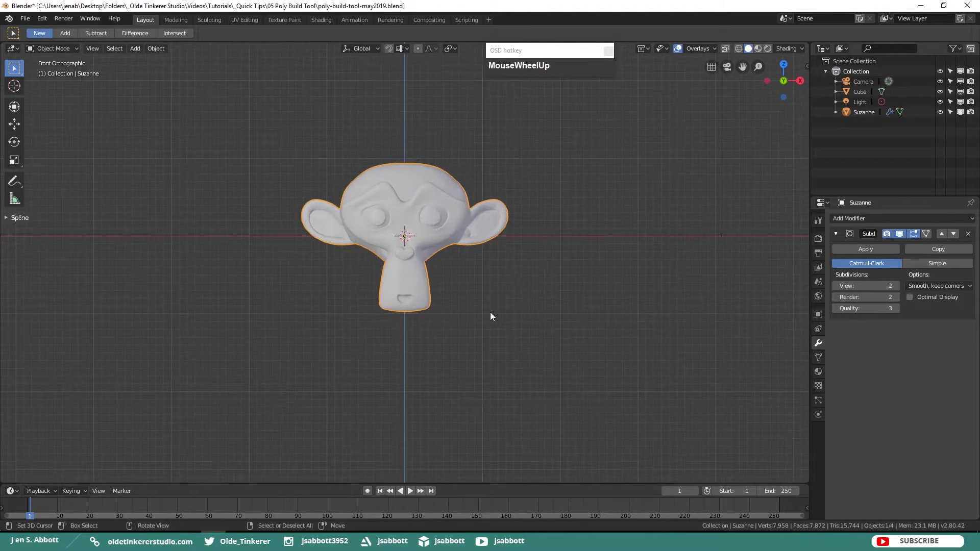
{"action": "scroll", "coordinate": [490, 313], "scroll_direction": "up", "scroll_amount": 1}
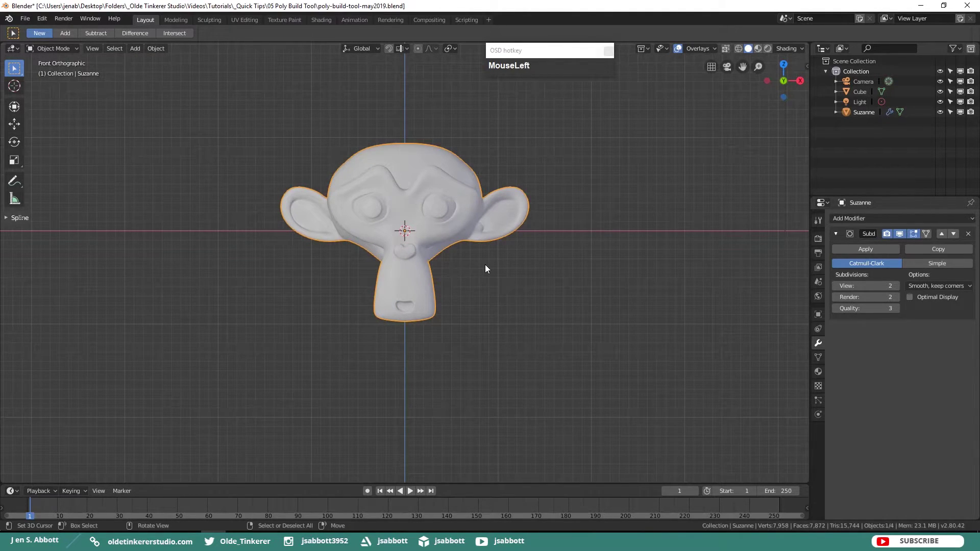
Add a mesh plane at the scene centre.
{"action": "key", "text": "shift+a"}
{"action": "mouse_move", "coordinate": [485, 265]}
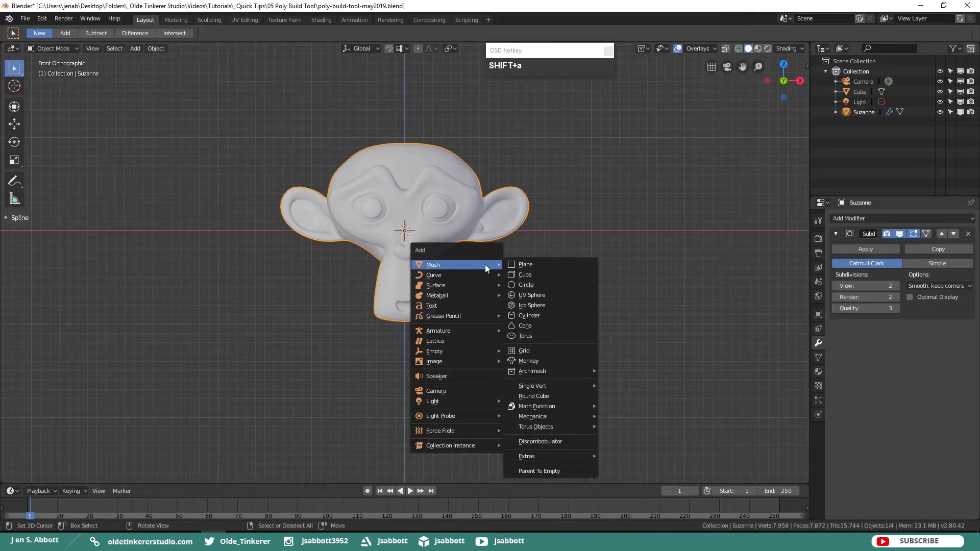
{"action": "left_click", "coordinate": [529, 267]}
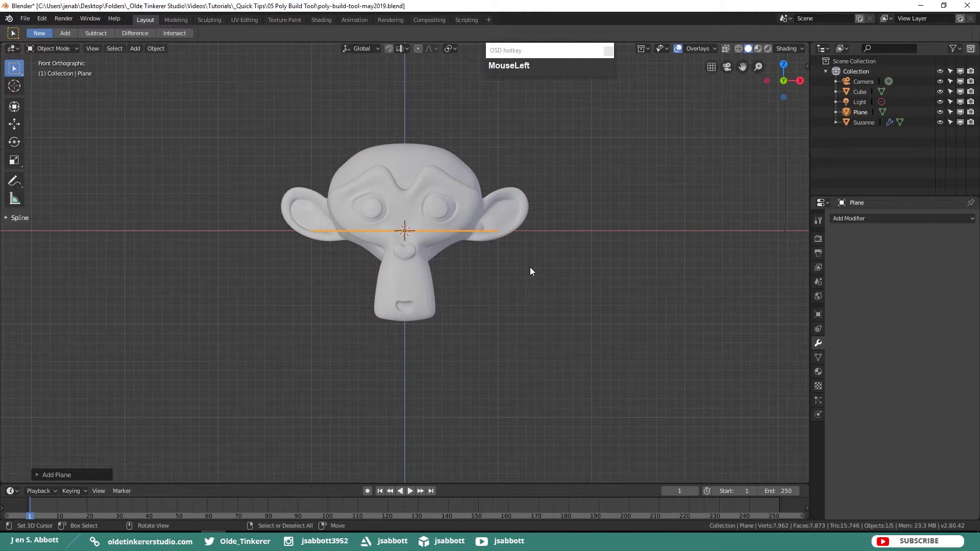
Give the plane a Shrinkwrap modifier targeting Suzanne, offset 0.01, snap mode Above Surface.
{"action": "left_click", "coordinate": [878, 220]}
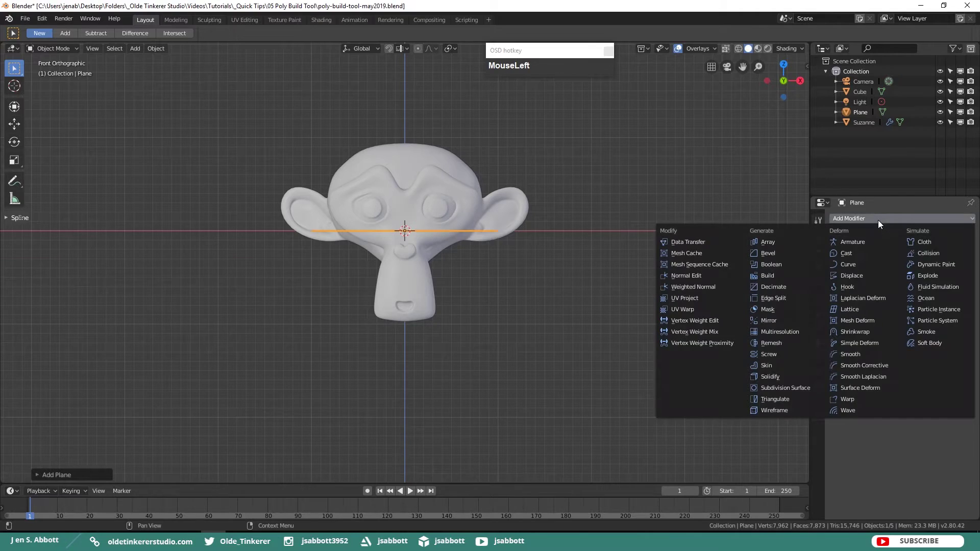
{"action": "left_click", "coordinate": [864, 333]}
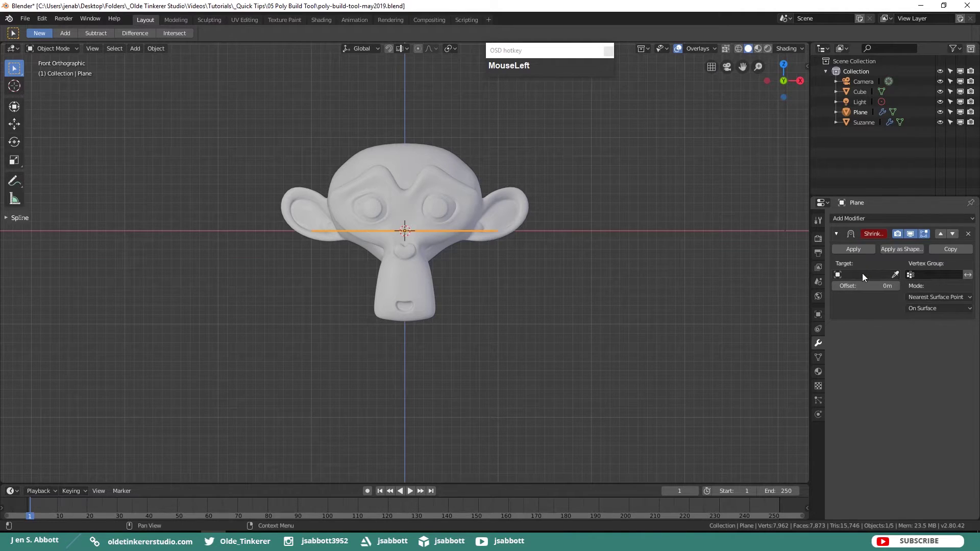
{"action": "left_click_drag", "start_coordinate": [862, 274], "coordinate": [866, 302]}
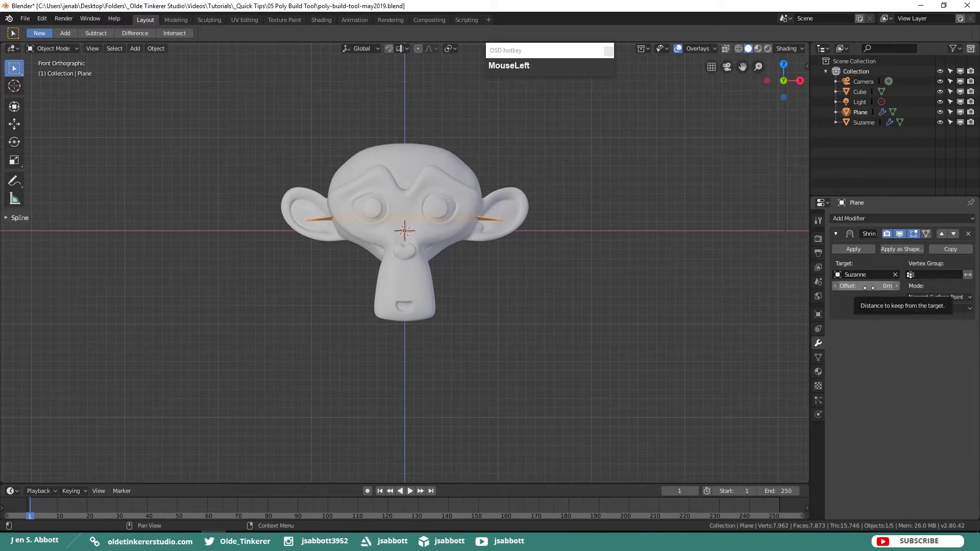
{"action": "left_click", "coordinate": [868, 287]}
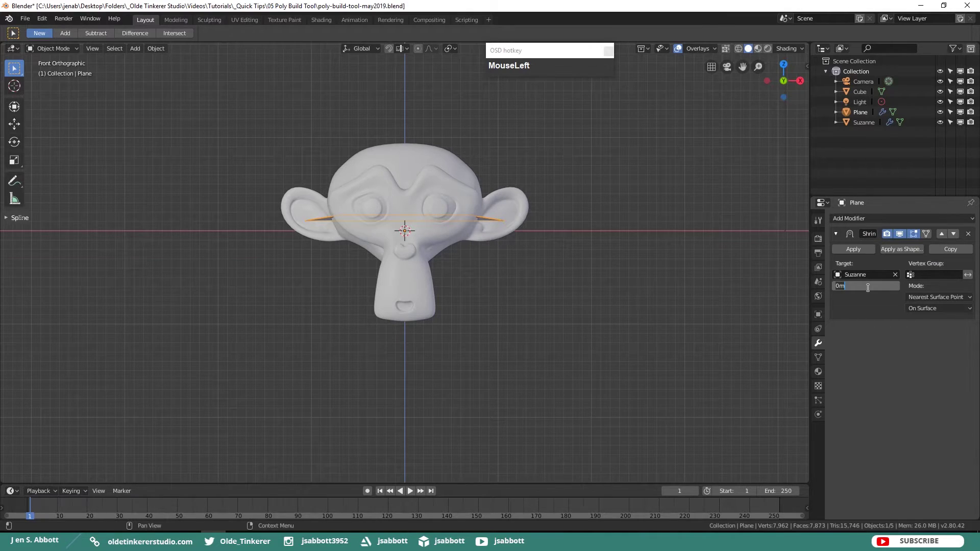
{"action": "type", "text": ".01"}
{"action": "key", "text": "Return"}
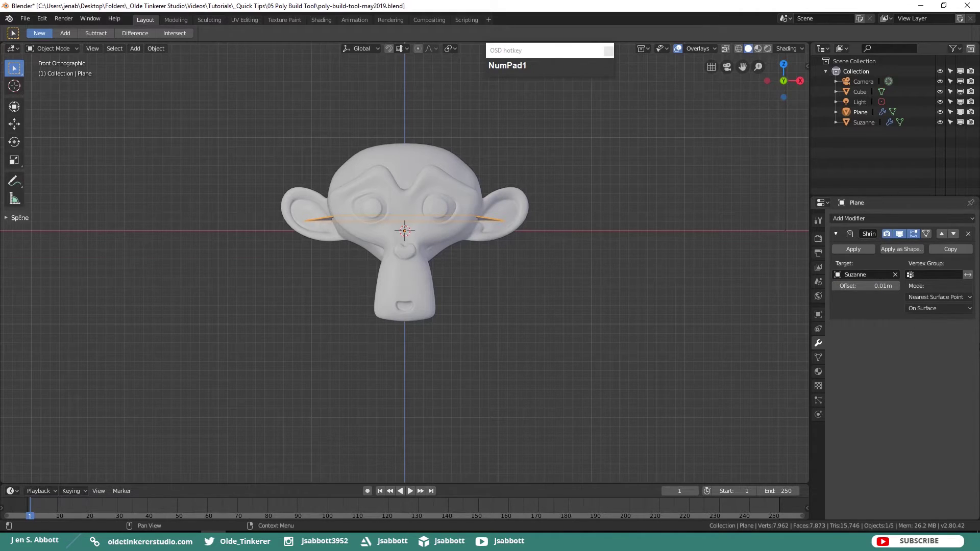
{"action": "left_click", "coordinate": [969, 310]}
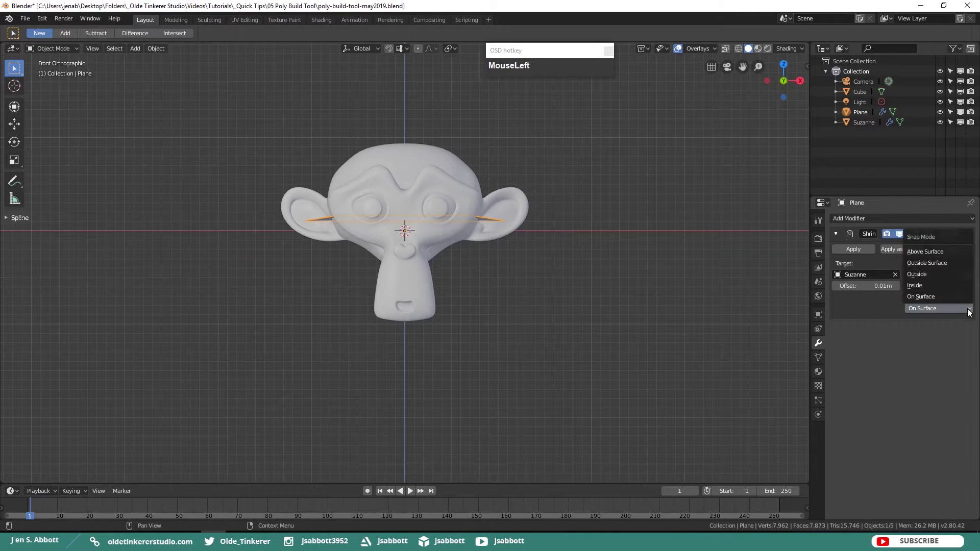
{"action": "left_click", "coordinate": [938, 253]}
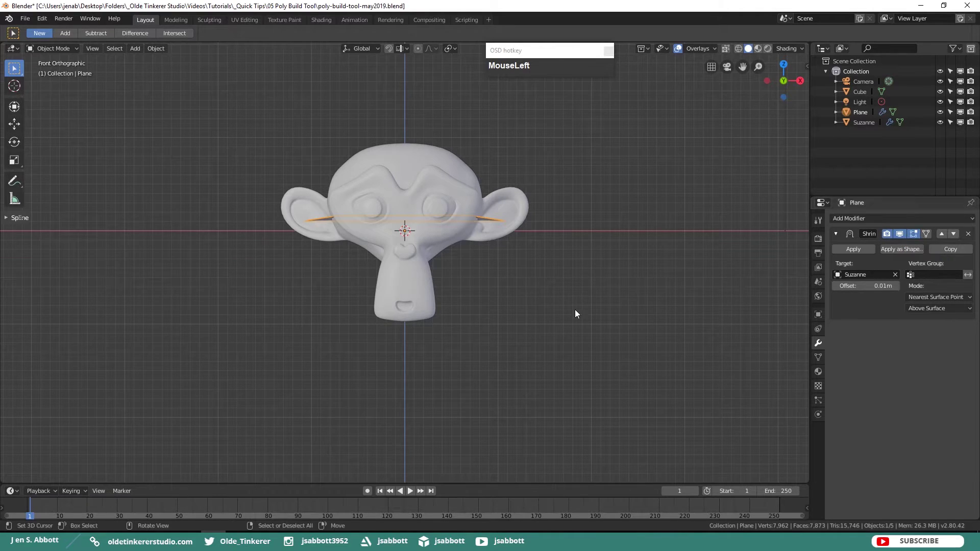
Delete all of the plane's vertices in Edit Mode, keeping the empty object.
{"action": "key", "text": "Tab"}
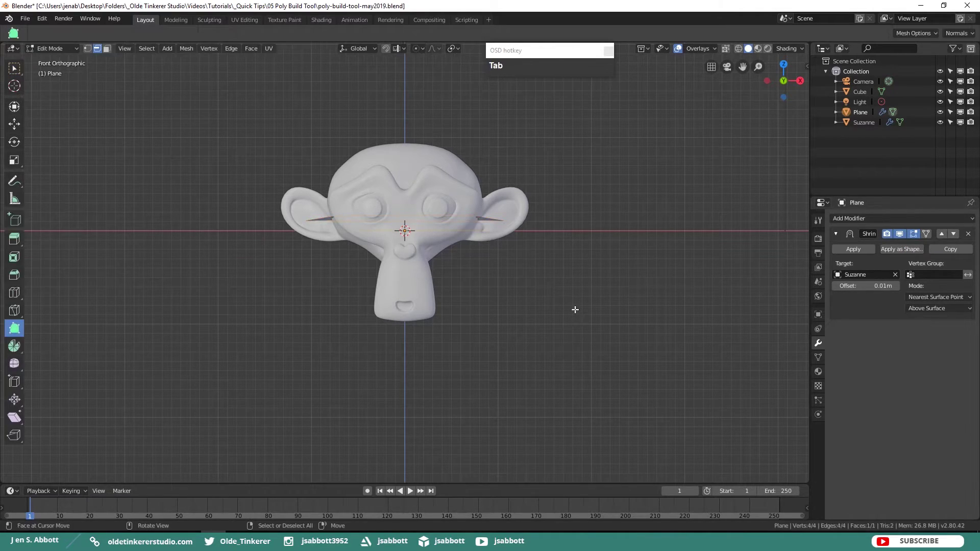
{"action": "key", "text": "x"}
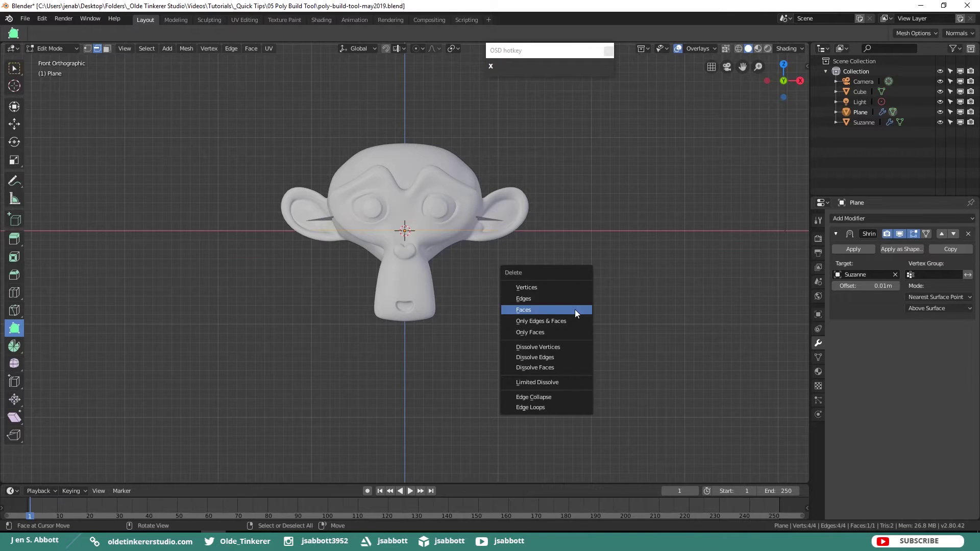
{"action": "left_click", "coordinate": [572, 290]}
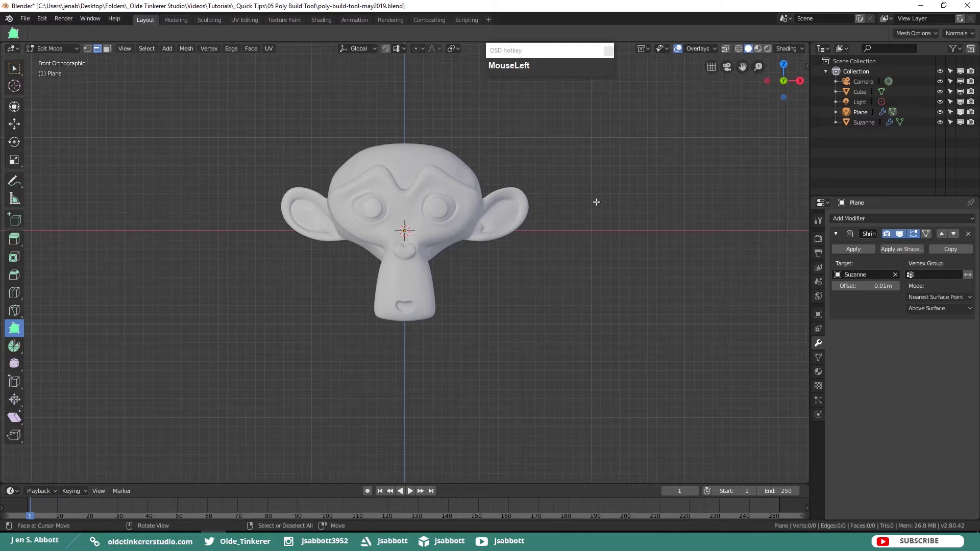
Enable snapping in the viewport header and set it to snap to Face.
{"action": "left_click", "coordinate": [385, 49]}
{"action": "left_click", "coordinate": [403, 49]}
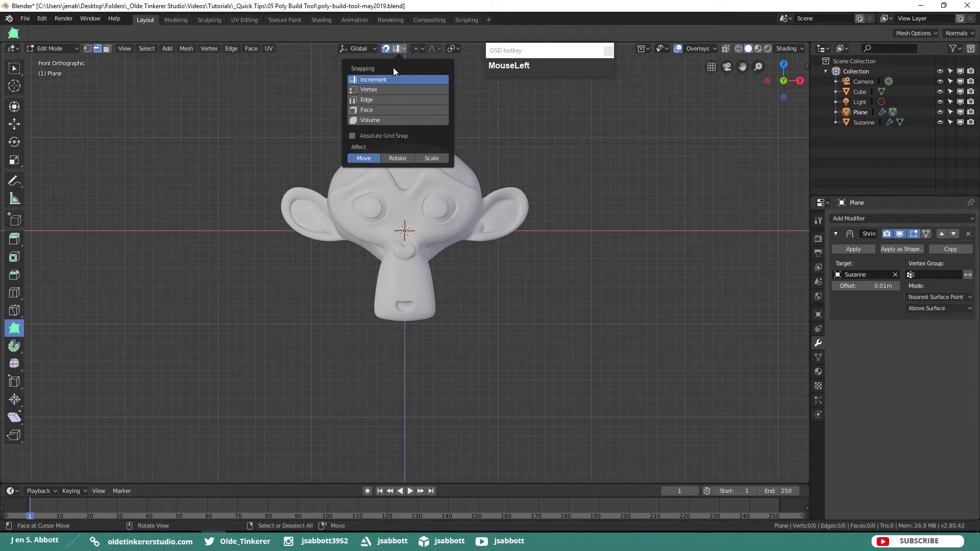
{"action": "left_click", "coordinate": [373, 109]}
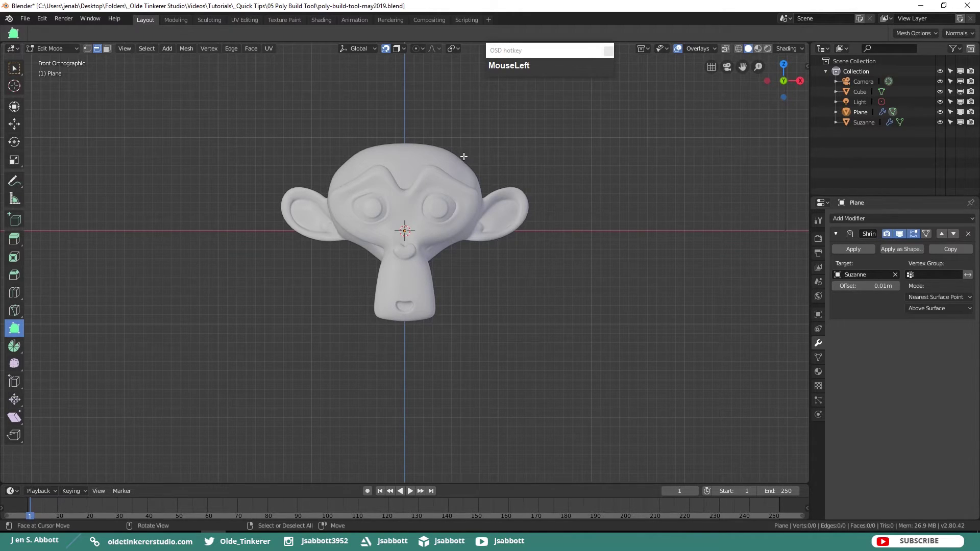
Place four snapped Poly Build vertices on Suzanne's forehead and select them to form a quad.
{"action": "middle_click_drag", "start_coordinate": [465, 145], "coordinate": [423, 290]}
{"action": "scroll", "coordinate": [433, 199], "scroll_direction": "up", "scroll_amount": 3}
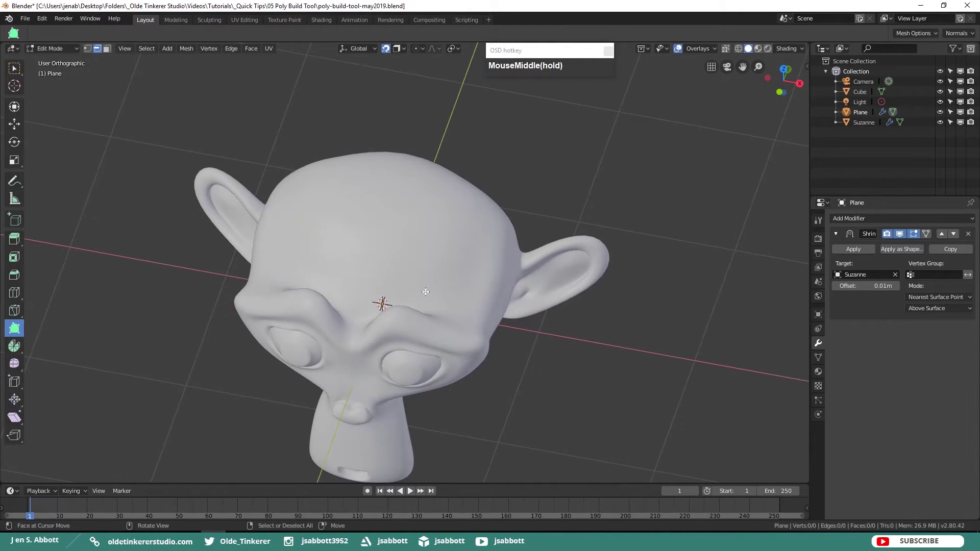
{"action": "left_click", "coordinate": [397, 279]}
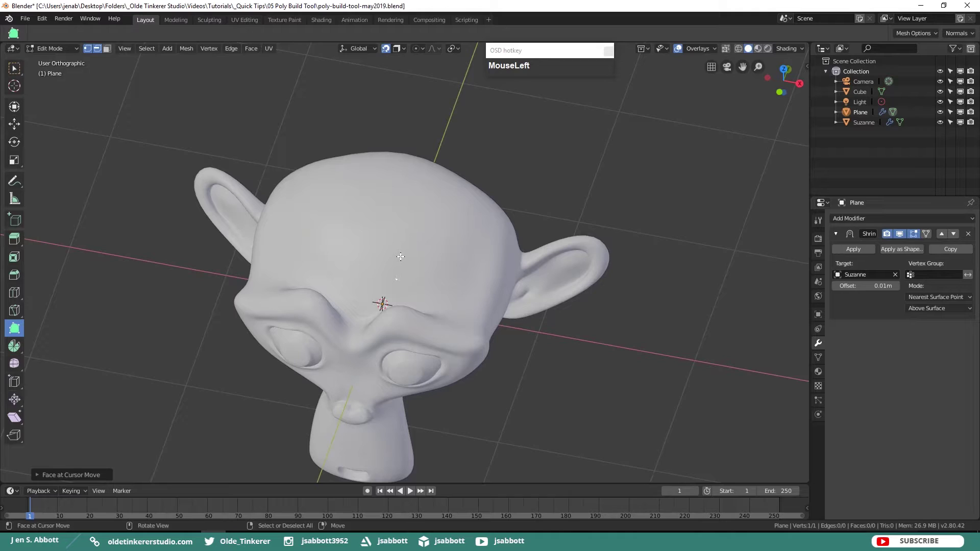
{"action": "left_click", "coordinate": [430, 262]}
{"action": "right_click", "coordinate": [397, 279], "text": "shift"}
{"action": "right_click", "coordinate": [399, 256], "text": "shift"}
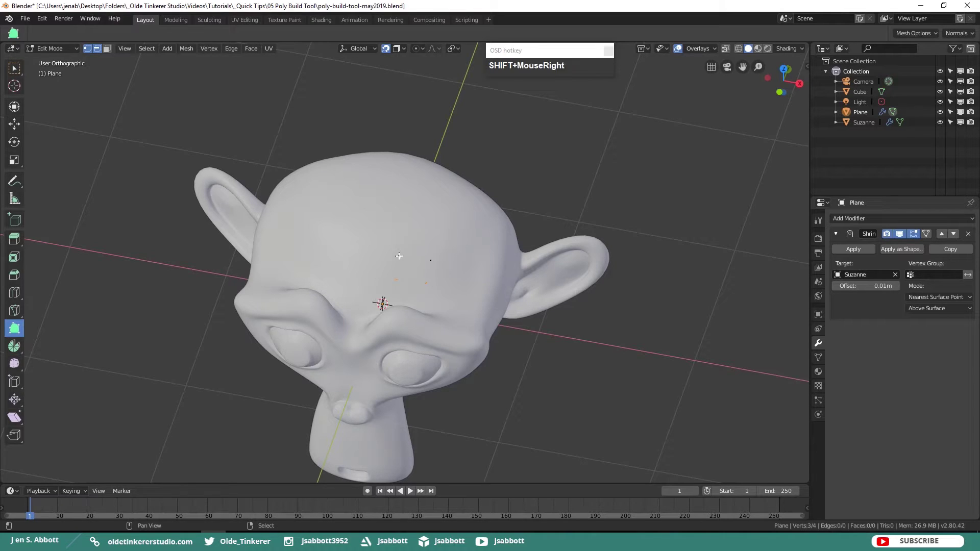
{"action": "right_click", "coordinate": [431, 259], "text": "shift"}
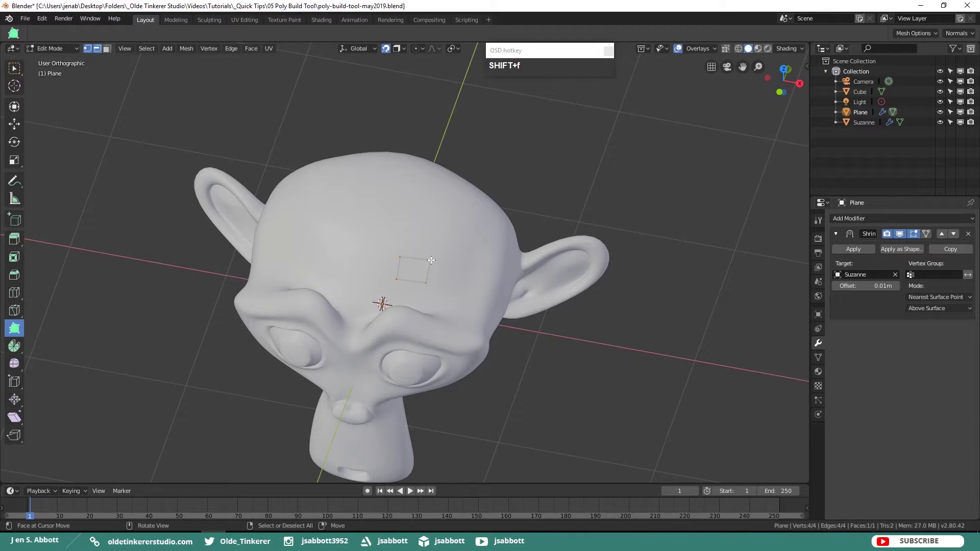
{"action": "left_click", "coordinate": [107, 49]}
{"action": "scroll", "coordinate": [415, 288], "scroll_direction": "up", "scroll_amount": 4}
{"action": "right_click", "coordinate": [412, 270]}
Select the whole forehead face and drag it upward along Z with the Move tool.
{"action": "left_click", "coordinate": [97, 48]}
{"action": "left_click", "coordinate": [14, 68]}
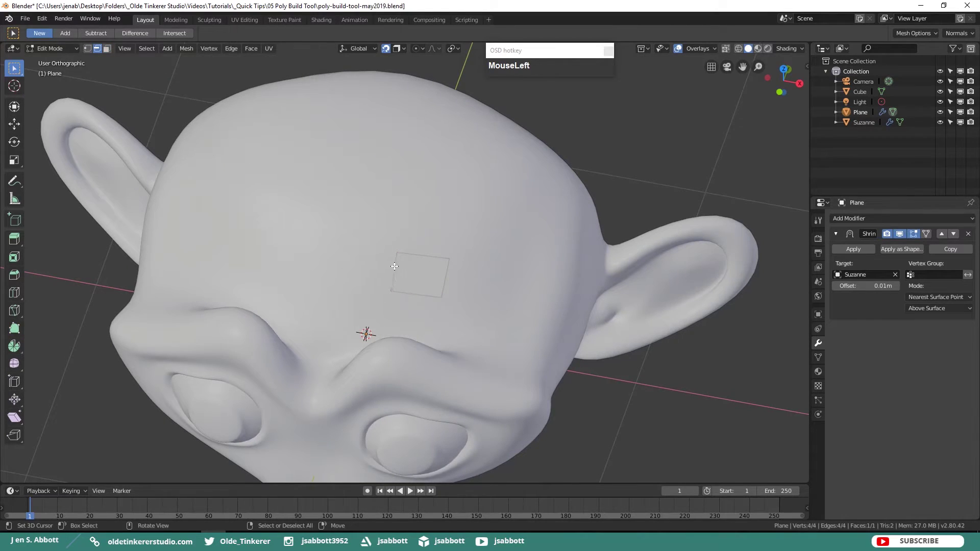
{"action": "right_click", "coordinate": [394, 267]}
{"action": "key", "text": "l"}
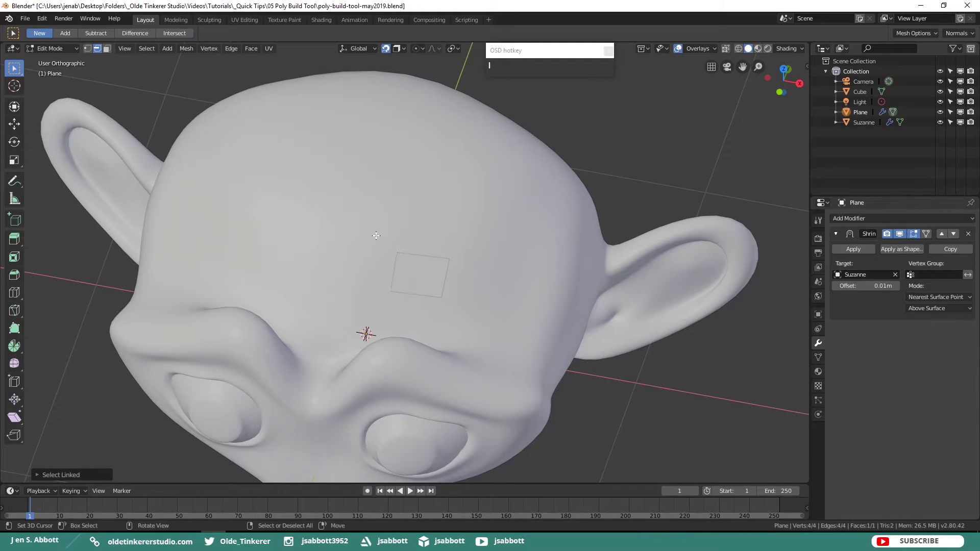
{"action": "left_click", "coordinate": [14, 124]}
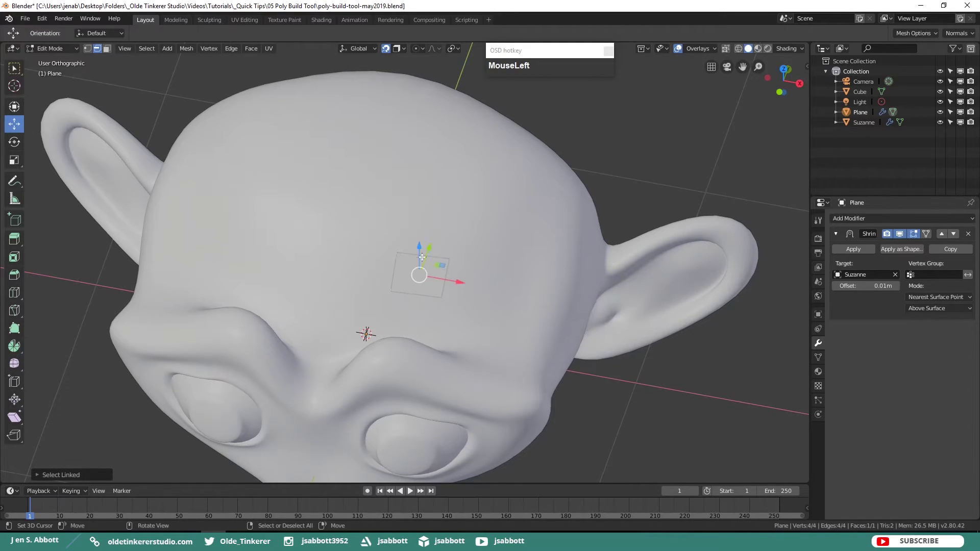
{"action": "left_click_drag", "start_coordinate": [417, 248], "coordinate": [419, 247]}
{"action": "mouse_move", "coordinate": [420, 247]}
{"action": "middle_mouse_down"}
{"action": "mouse_move", "coordinate": [444, 255]}
{"action": "mouse_move", "coordinate": [420, 231]}
{"action": "middle_mouse_up"}
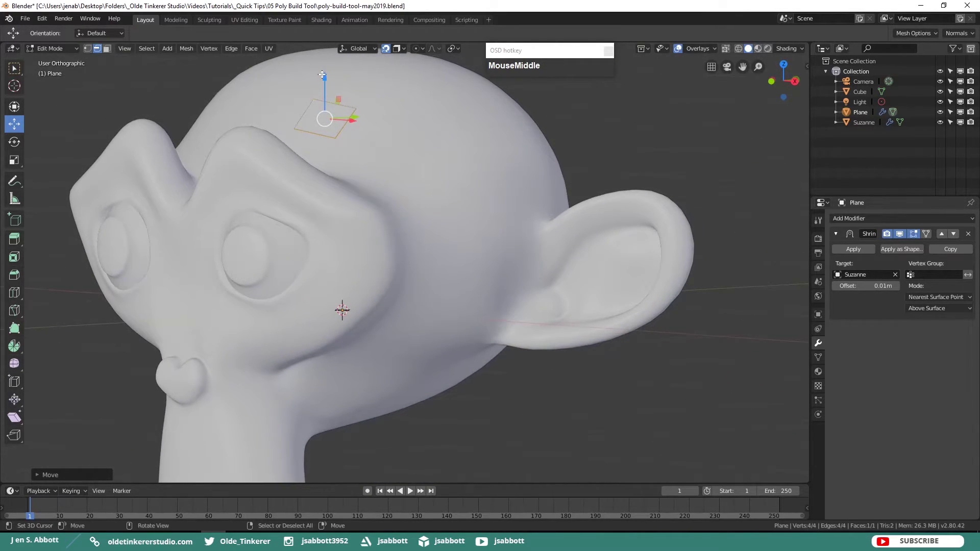
{"action": "left_click_drag", "start_coordinate": [322, 75], "coordinate": [334, 98]}
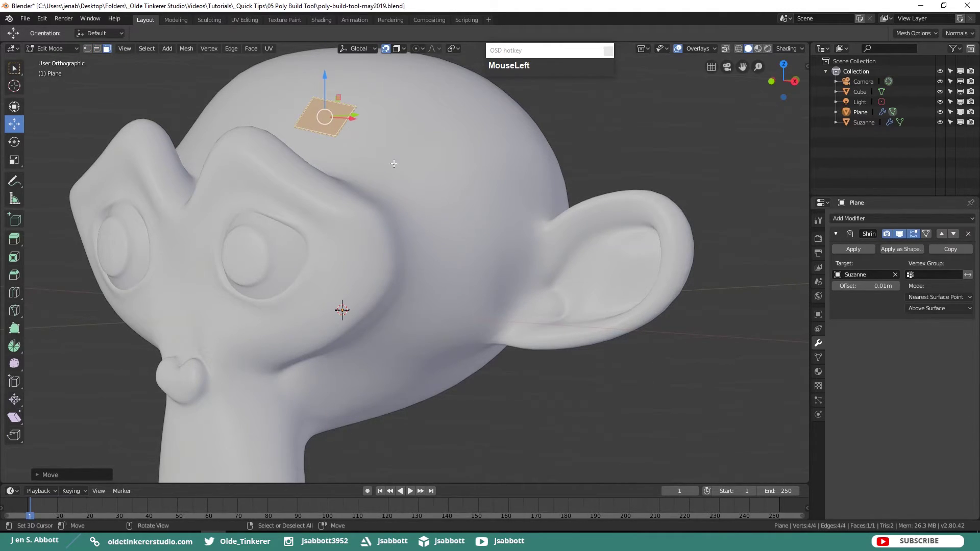
{"action": "scroll", "coordinate": [394, 163], "scroll_direction": "down", "scroll_amount": 1}
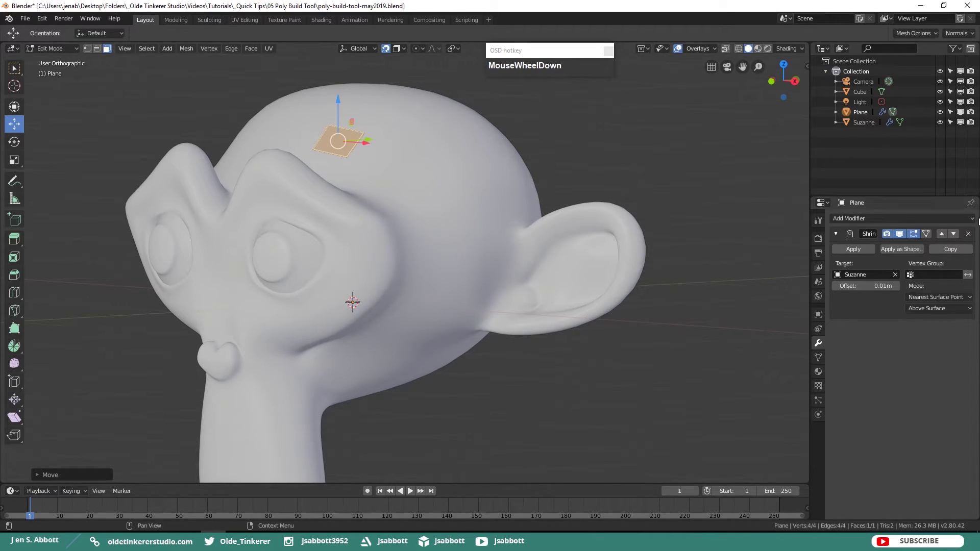
Add a Mirror modifier to the plane with X, Y and Z axes and Clipping enabled.
{"action": "left_click", "coordinate": [880, 219]}
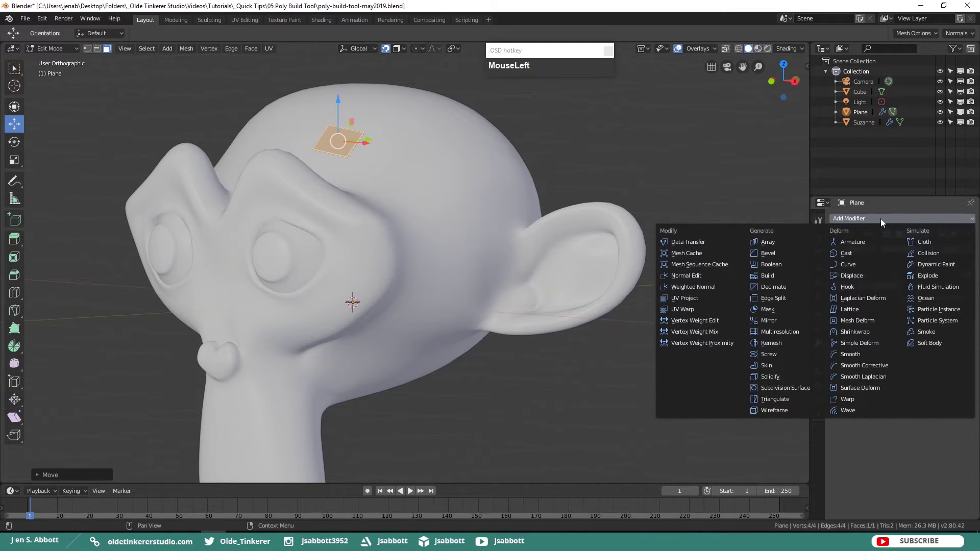
{"action": "left_click", "coordinate": [768, 320]}
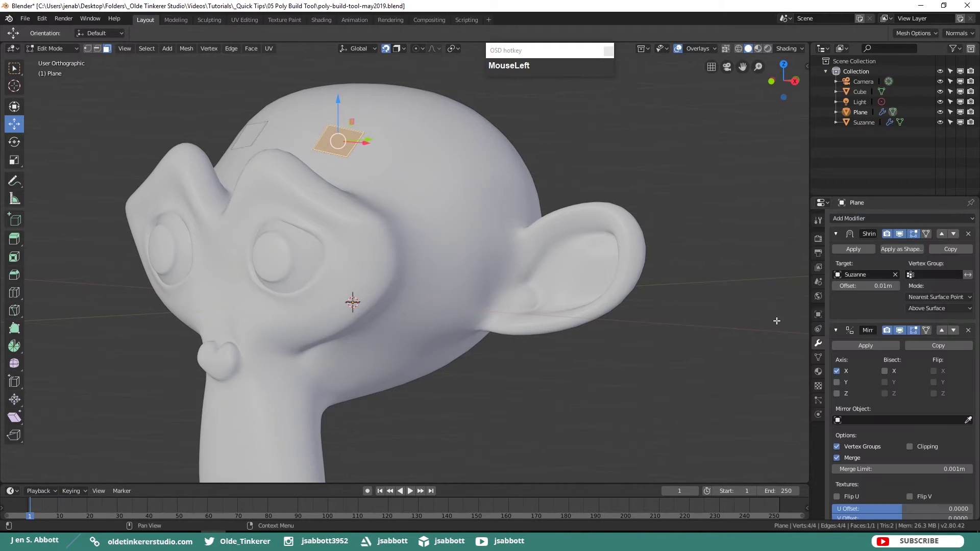
{"action": "left_click", "coordinate": [837, 383]}
{"action": "left_click", "coordinate": [837, 394]}
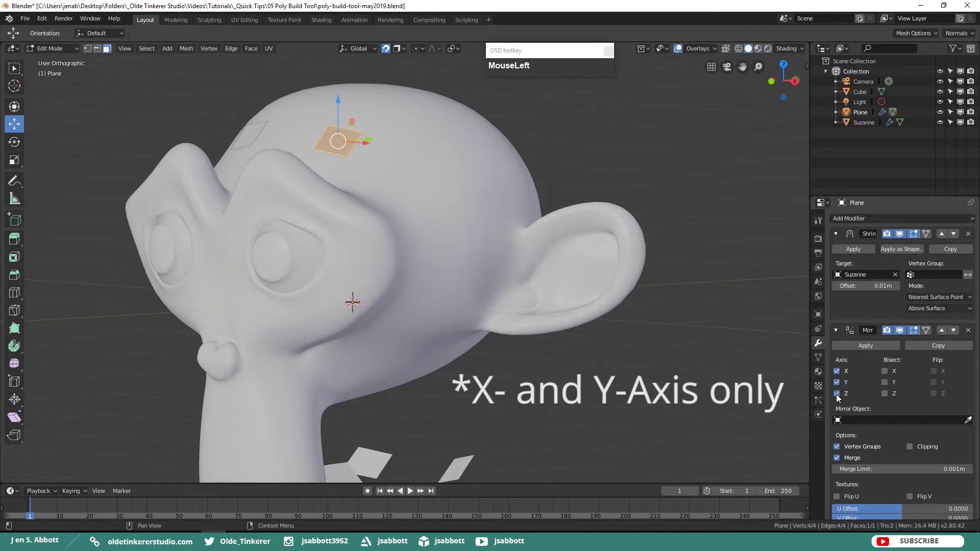
{"action": "left_click", "coordinate": [910, 447]}
{"action": "middle_click_drag", "start_coordinate": [249, 138], "coordinate": [332, 265]}
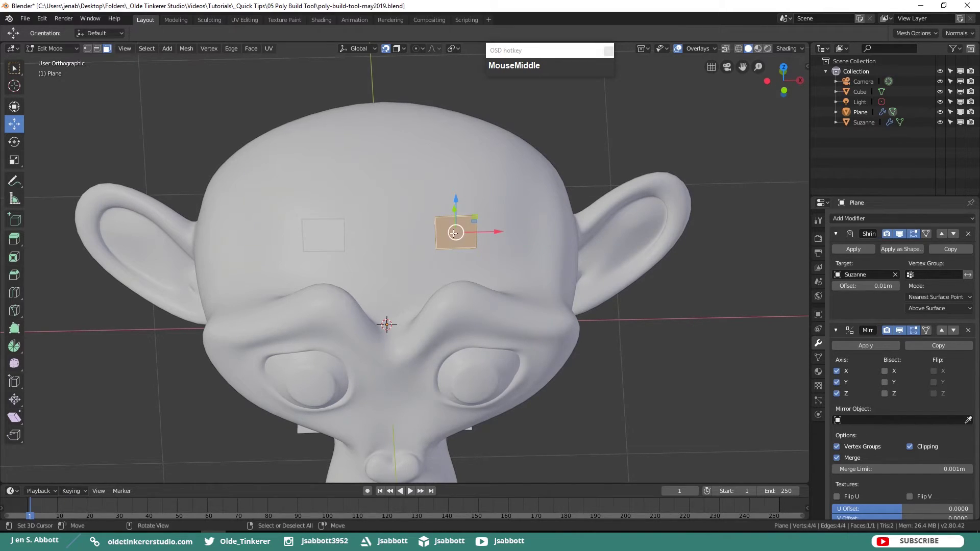
With Poly Build, extend the quad's left edge into a new face, undoing a stray edge split.
{"action": "left_click", "coordinate": [15, 329]}
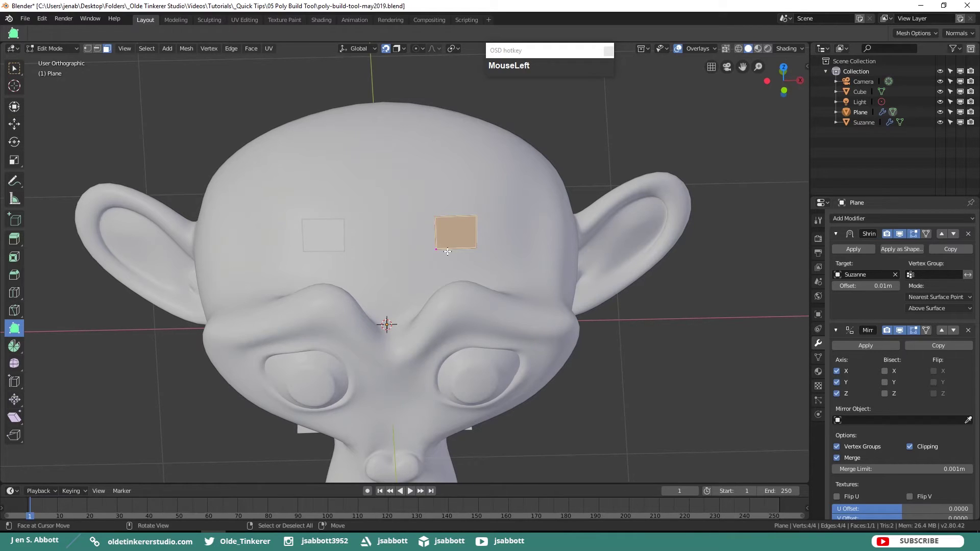
{"action": "scroll", "coordinate": [449, 245], "scroll_direction": "up", "scroll_amount": 2}
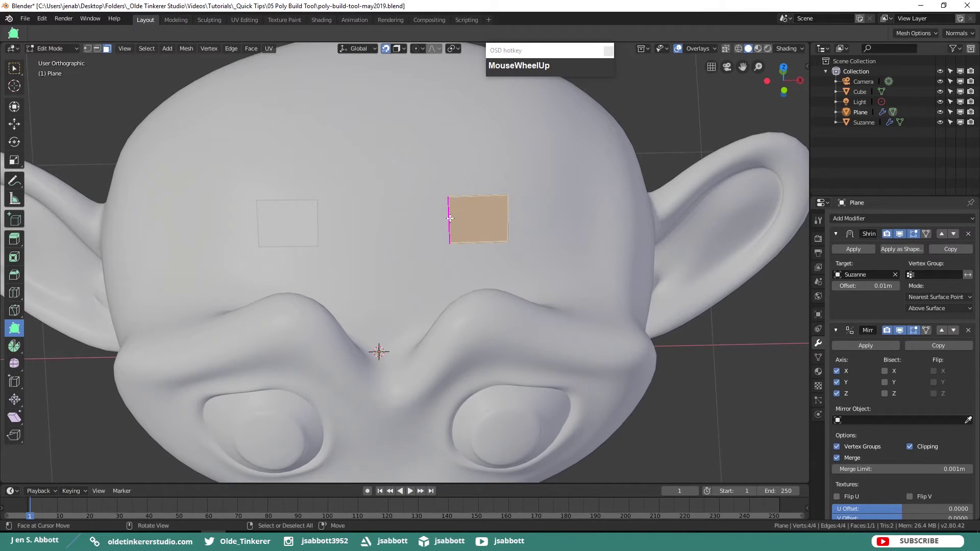
{"action": "left_click_drag", "start_coordinate": [450, 219], "coordinate": [421, 198]}
{"action": "left_click", "coordinate": [430, 213]}
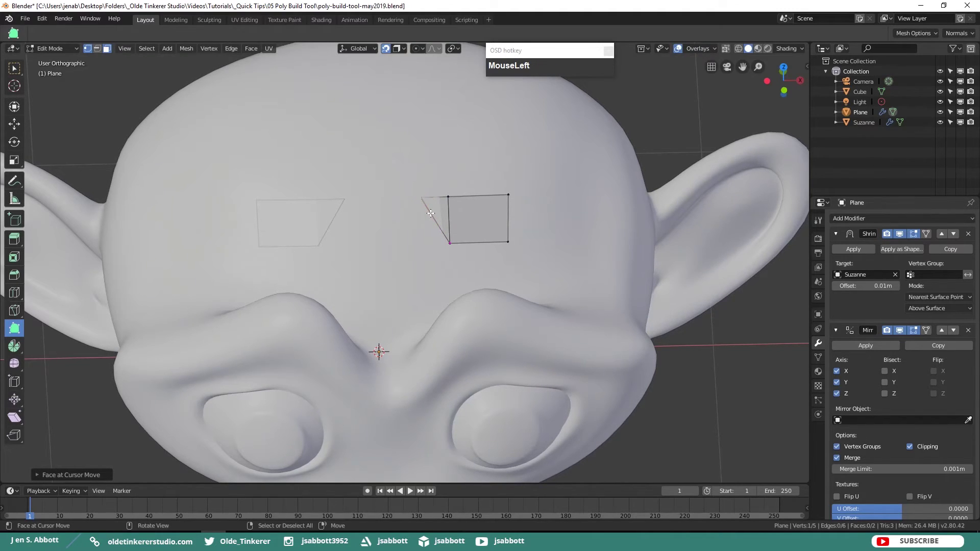
{"action": "key", "text": "ctrl+z"}
{"action": "key", "text": "ctrl"}
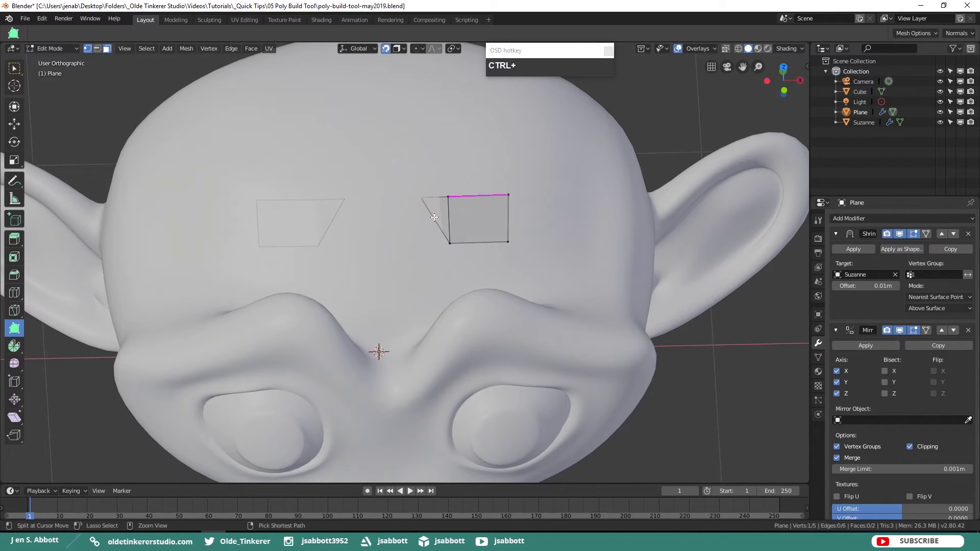
{"action": "left_click_drag", "start_coordinate": [433, 218], "coordinate": [420, 246], "text": "ctrl"}
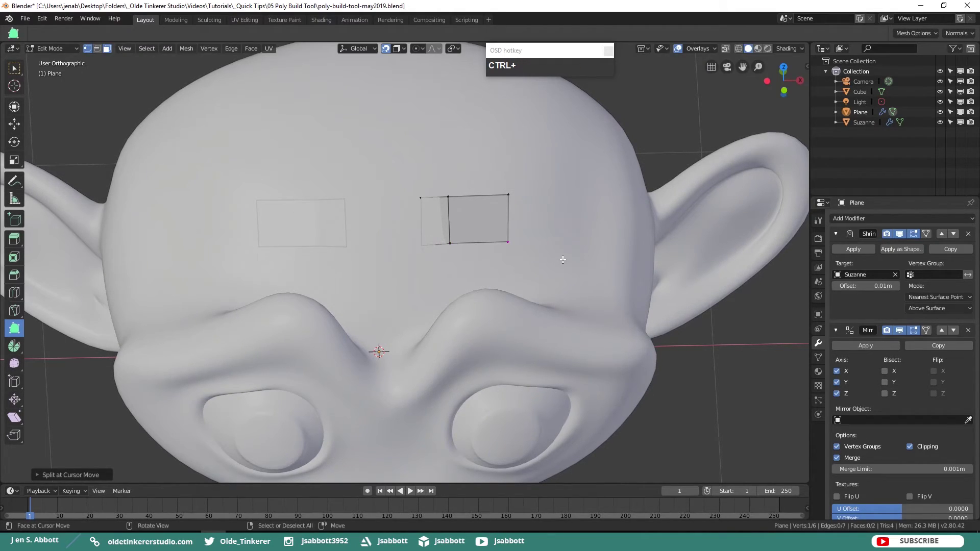
{"action": "key", "text": "ctrl+z"}
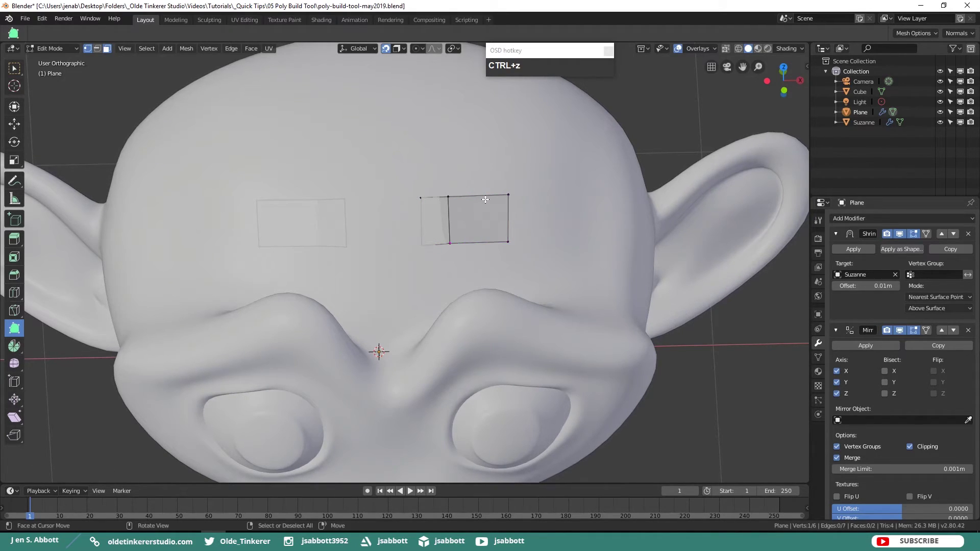
Pull the top edge up into a new face and split its edge, dragging the vertex left.
{"action": "left_click_drag", "start_coordinate": [483, 195], "coordinate": [507, 161]}
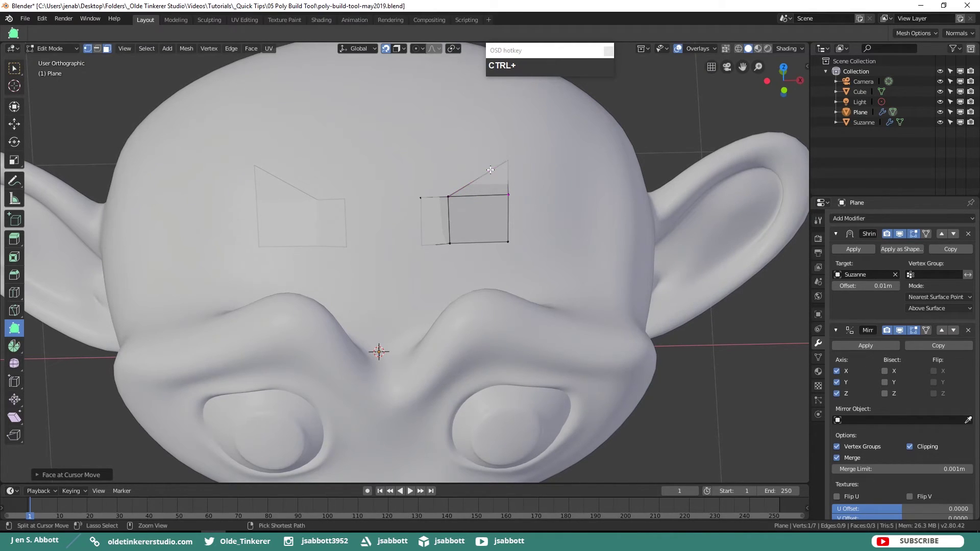
{"action": "left_click_drag", "start_coordinate": [488, 170], "coordinate": [446, 162], "text": "ctrl"}
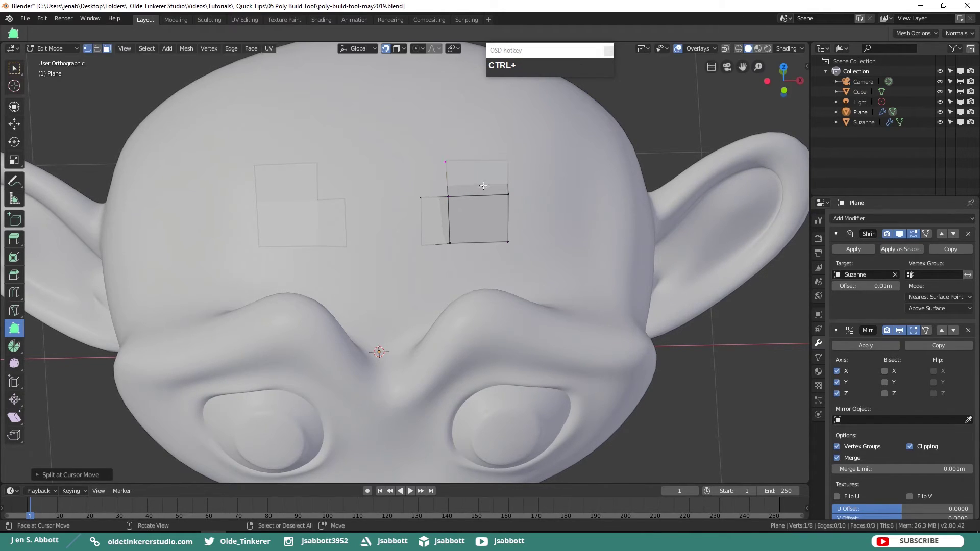
{"action": "scroll", "coordinate": [565, 193], "scroll_direction": "down", "scroll_amount": 2}
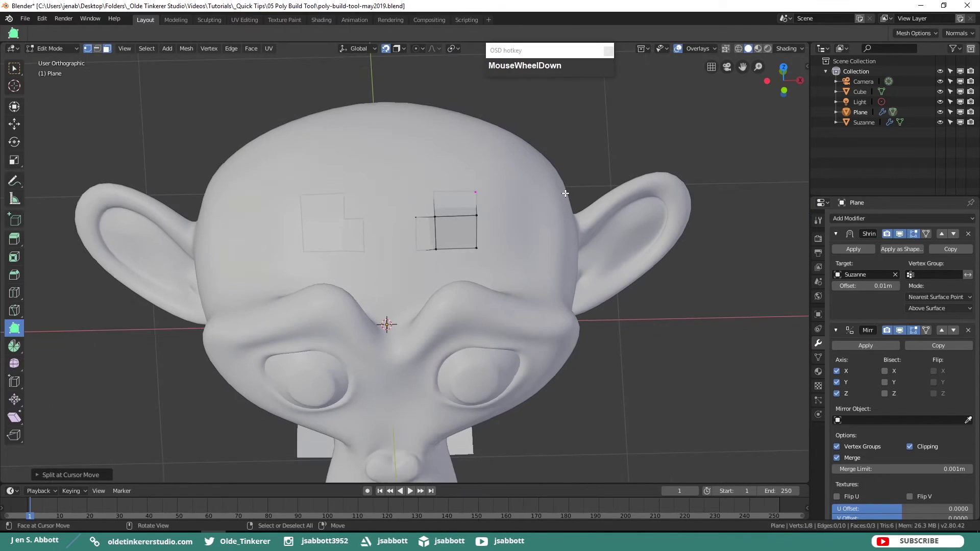
{"action": "middle_click_drag", "start_coordinate": [518, 220], "coordinate": [456, 282]}
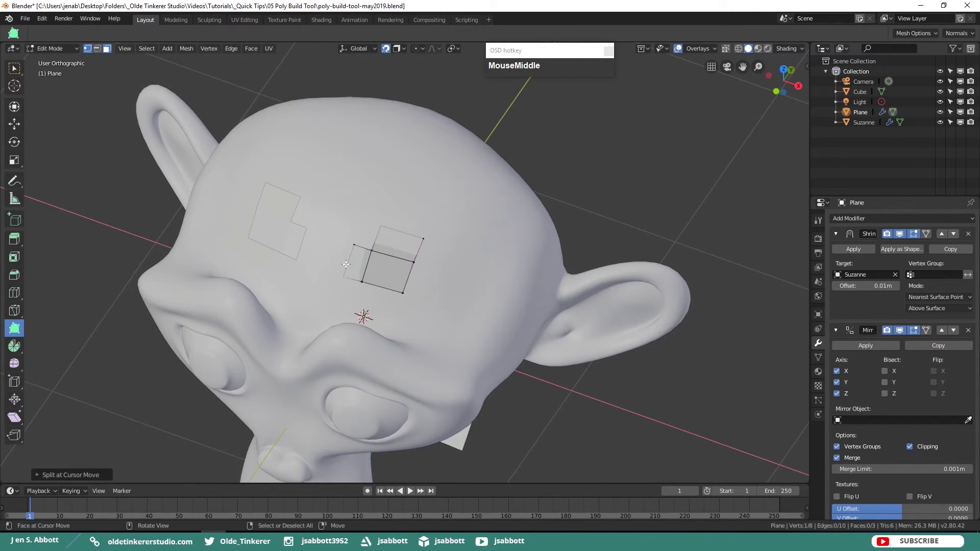